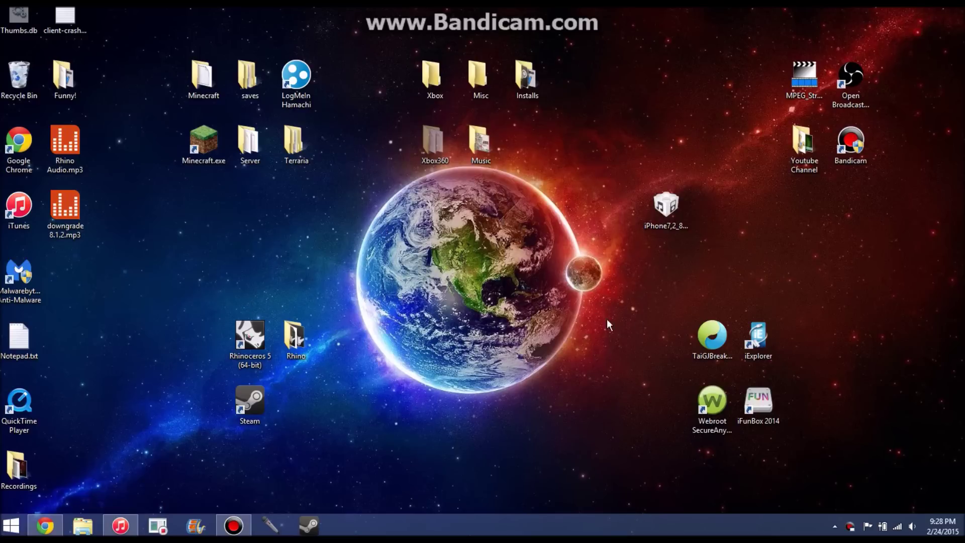
Step: Select and nudge the TaiGJBreak shortcut and the iOS 8.1.2 ipsw file on the desktop, leaving them in place
left_click(704, 330)
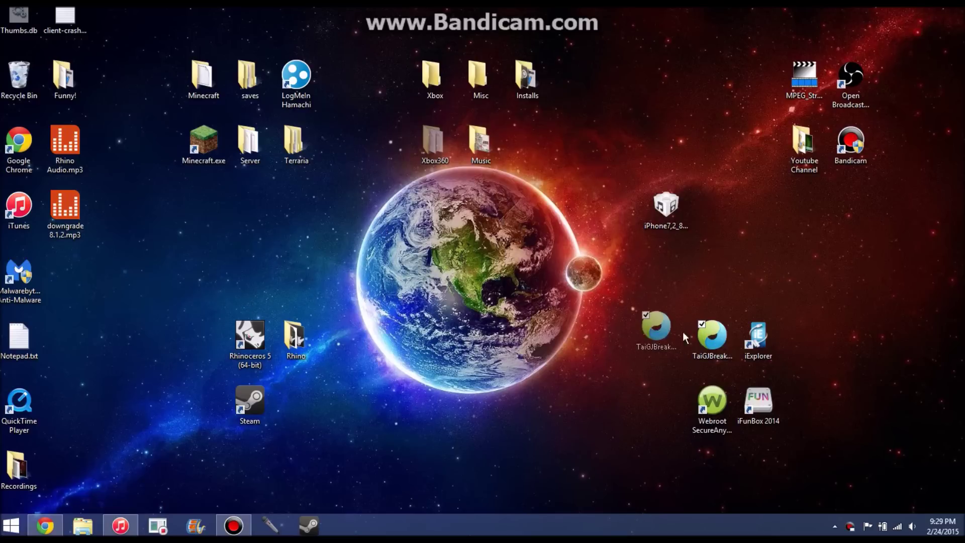
left_click(601, 324)
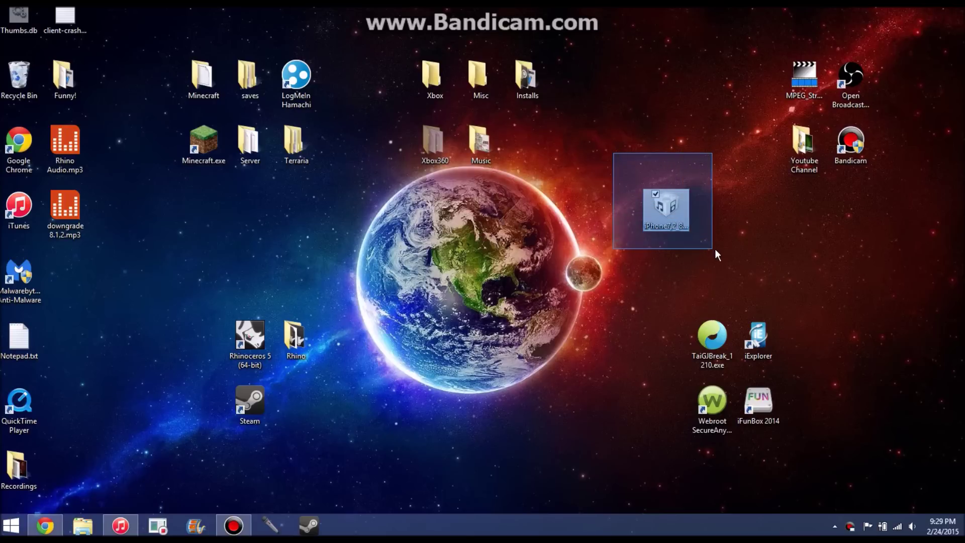
left_click_drag(673, 206, 715, 249)
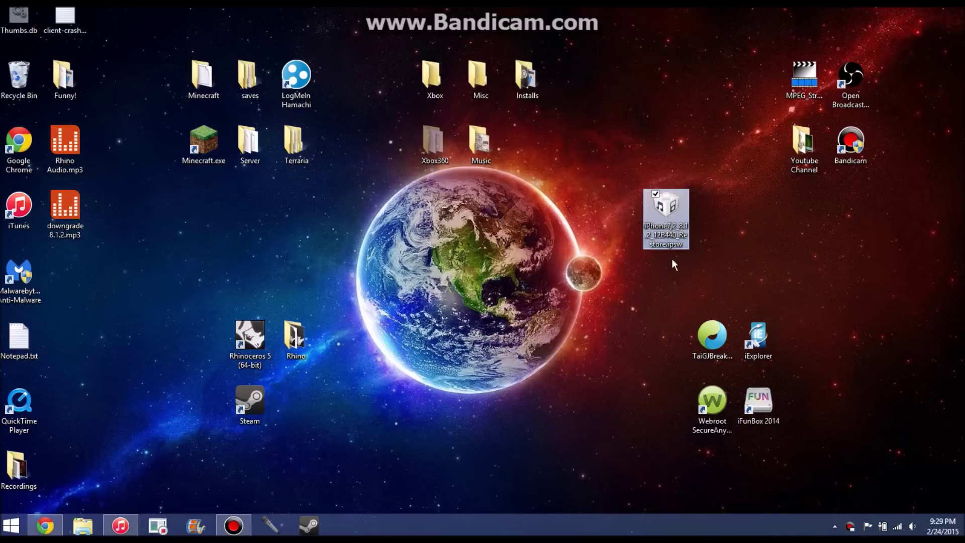
left_click(540, 216)
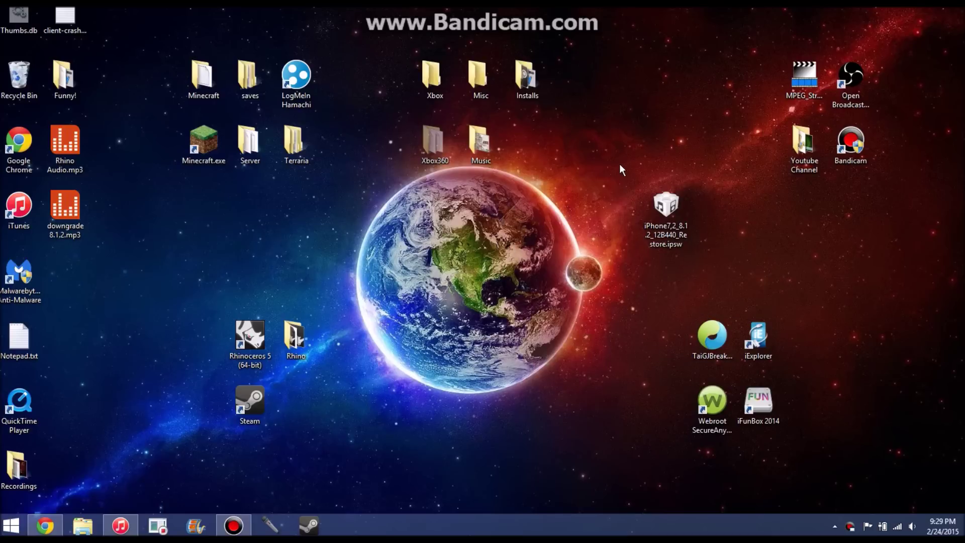
mouse_move(619, 163)
left_mouse_down()
mouse_move(598, 177)
mouse_move(703, 257)
mouse_move(674, 211)
left_mouse_up()
left_click_drag(625, 241, 703, 233)
left_click(480, 332)
Step: Revisit the iOS 8.1.2 download article, then restore iTunes and start choosing a custom firmware file for the iPhone update
left_click(45, 526)
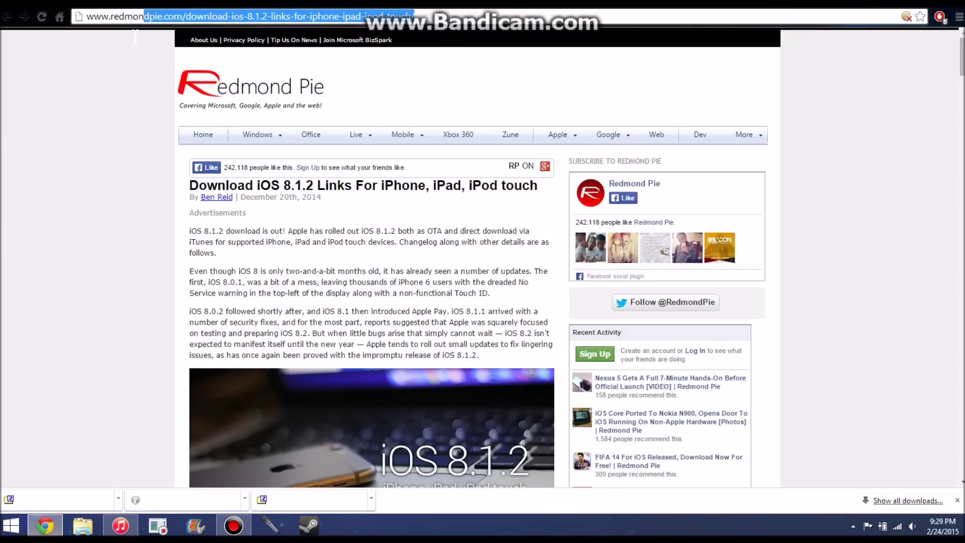
scroll(533, 305, "down", 2)
scroll(534, 305, "down", 5)
scroll(728, 262, "down", 3)
scroll(534, 289, "down", 4)
scroll(457, 280, "down", 1)
scroll(357, 162, "up", 1)
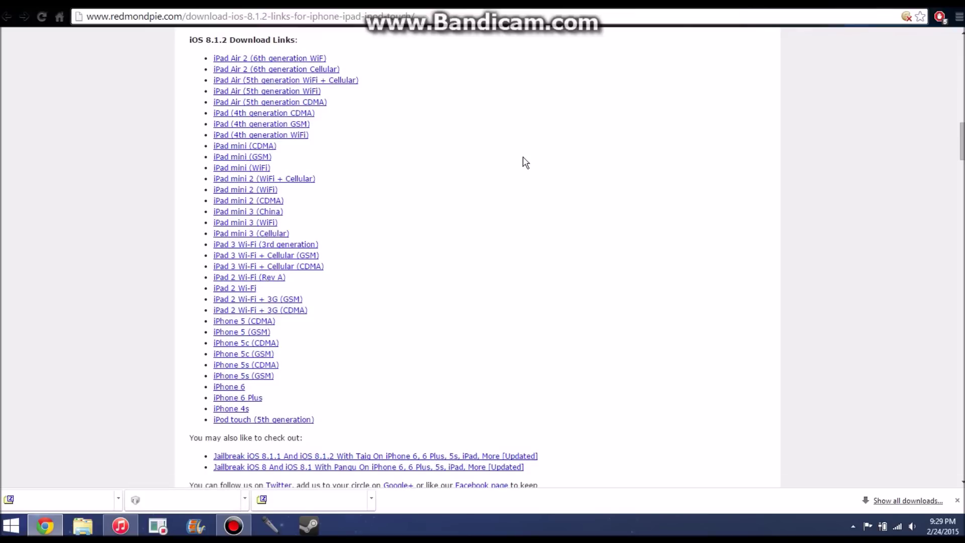
left_click(920, 10)
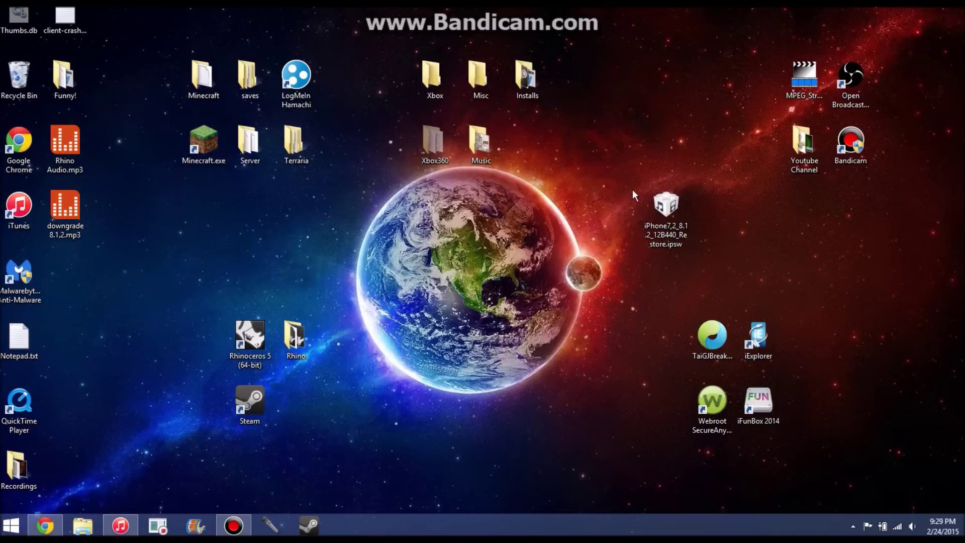
left_click(121, 525)
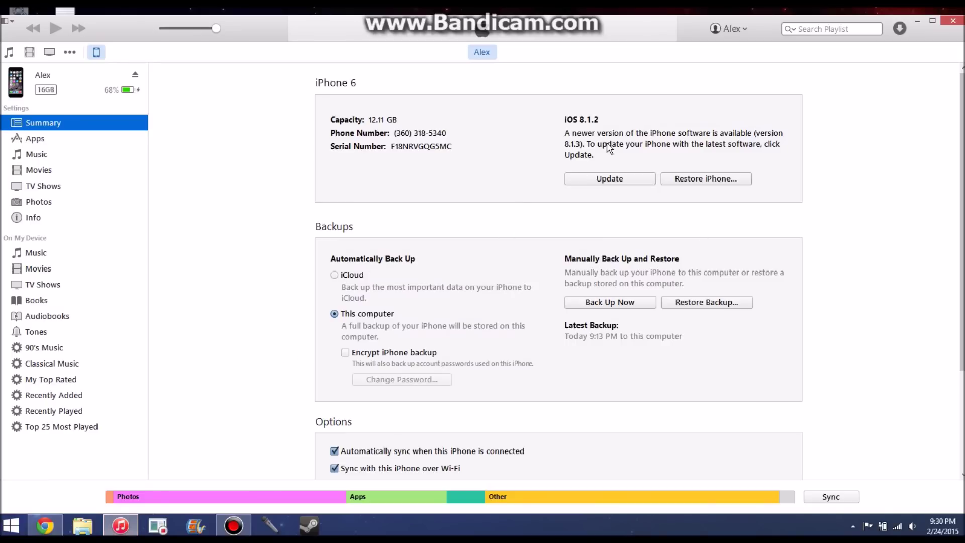
left_click(624, 183, "shift")
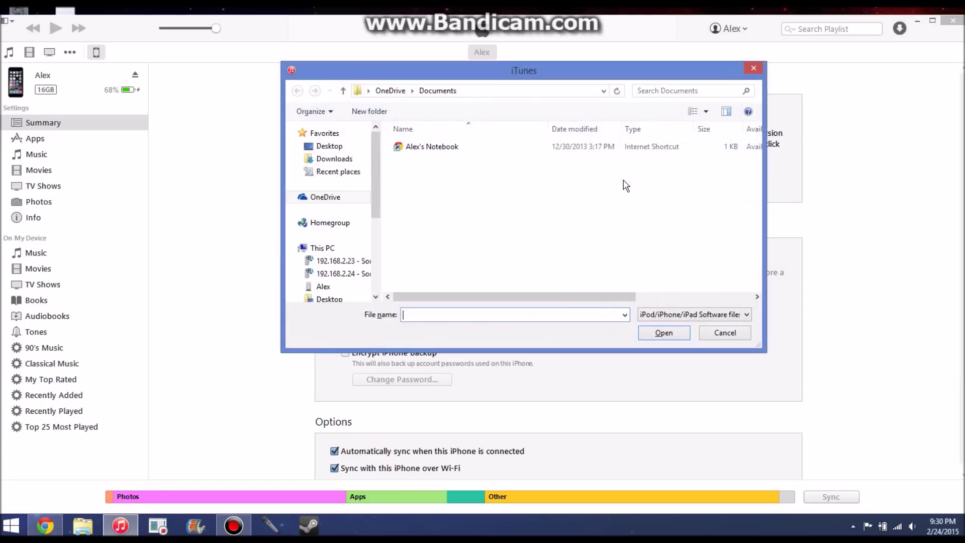
left_click(330, 148)
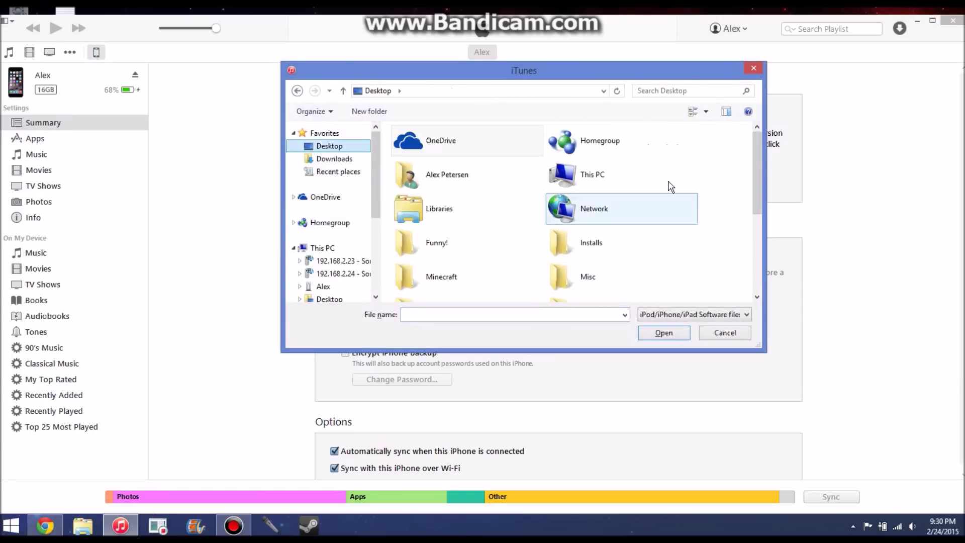
left_click_drag(752, 168, 753, 259)
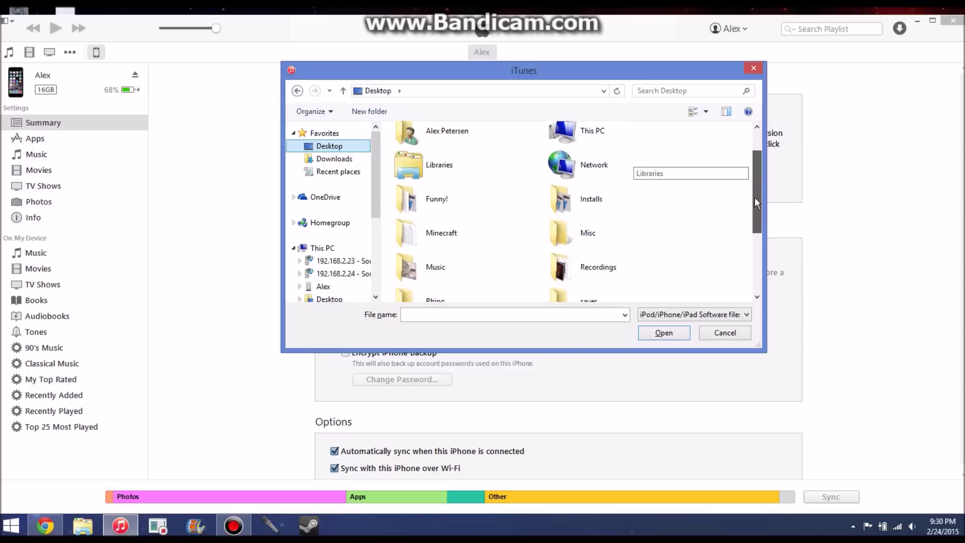
left_click(597, 282)
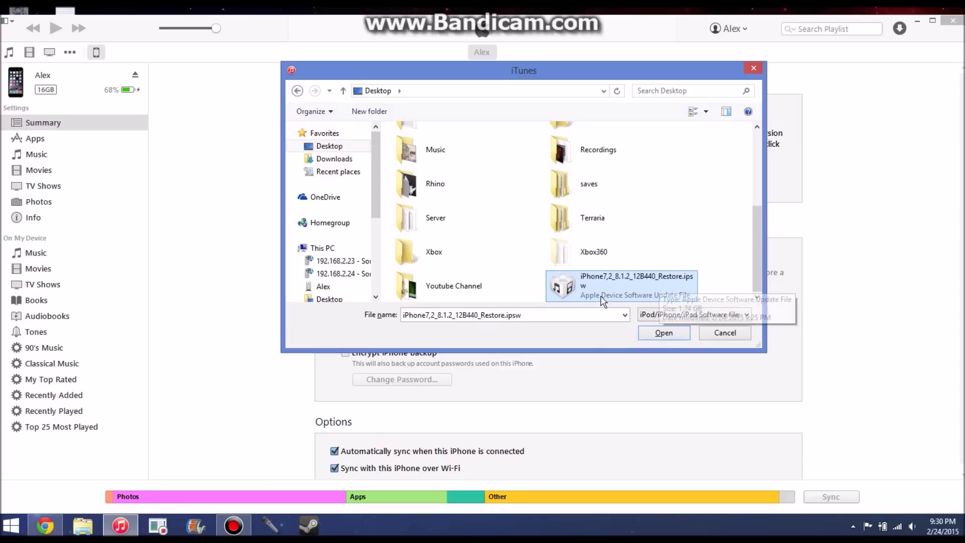
left_click(727, 337)
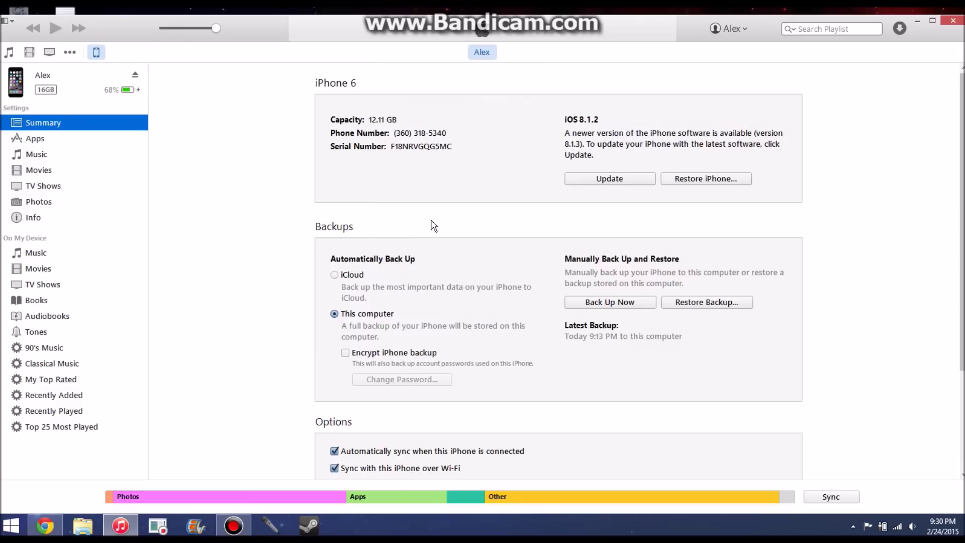
Step: Minimize iTunes to the desktop and select the TaiGJBreak shortcut
left_click(917, 20)
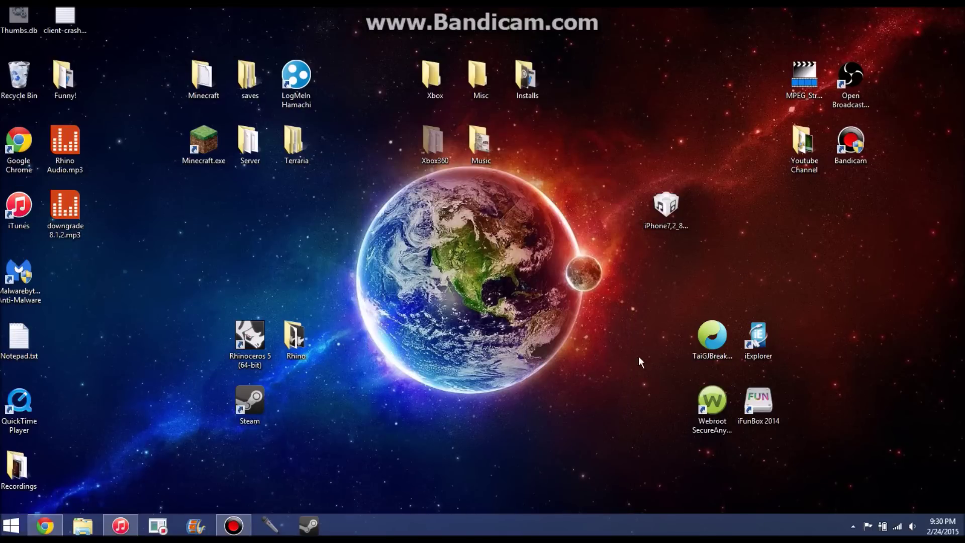
left_click(707, 347)
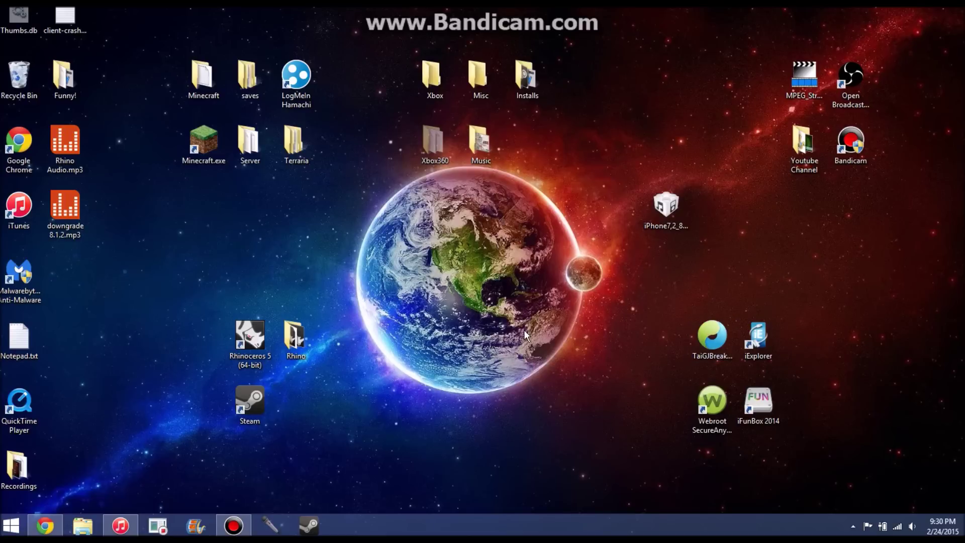